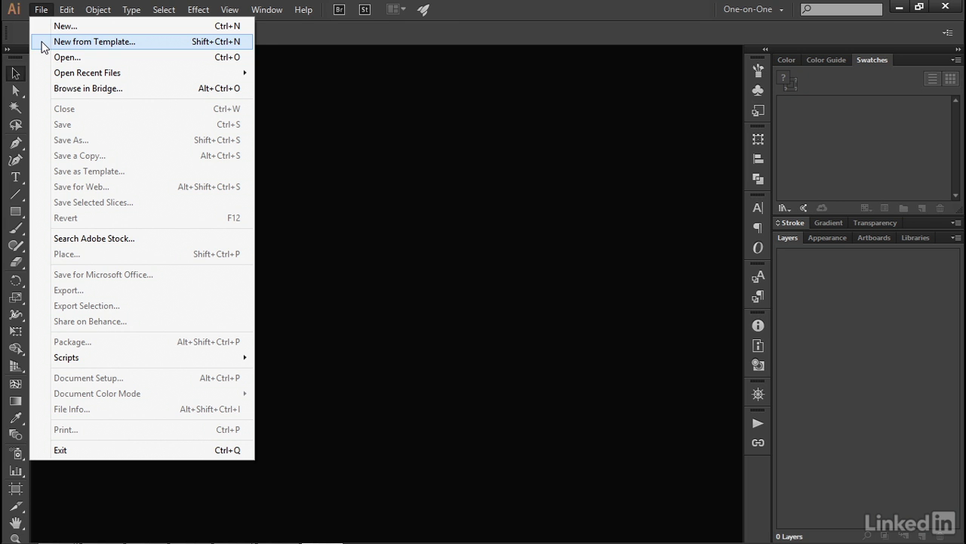
- Create a new document from the template "RGB with center guides.ait"
left_click(42, 42)
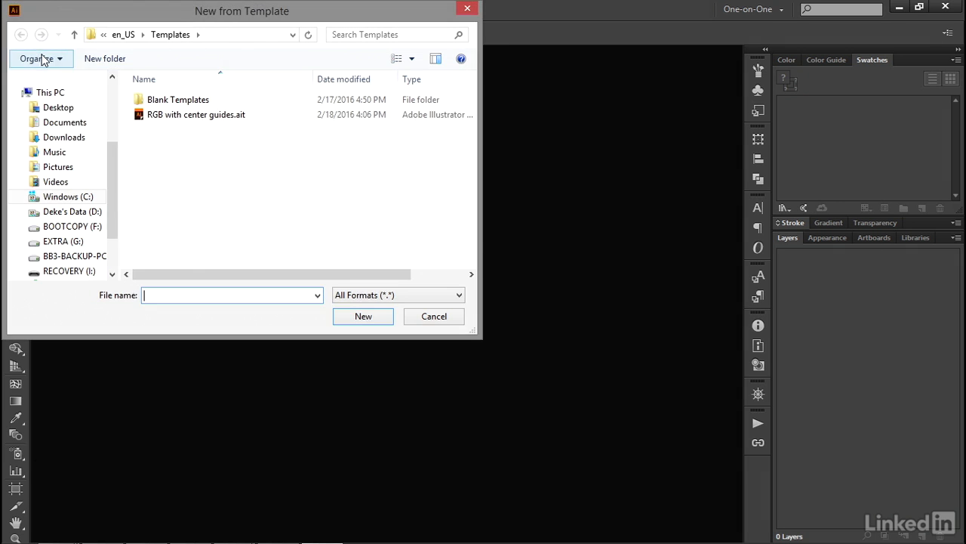
double_click(174, 117)
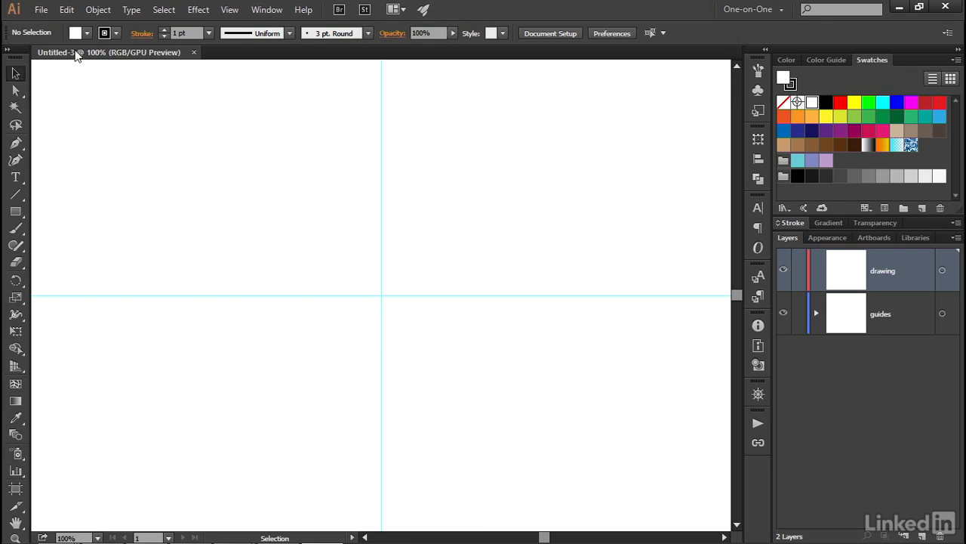
- Set the default fill to the light orange swatch and the stroke weight to 3 pt
left_click(80, 36)
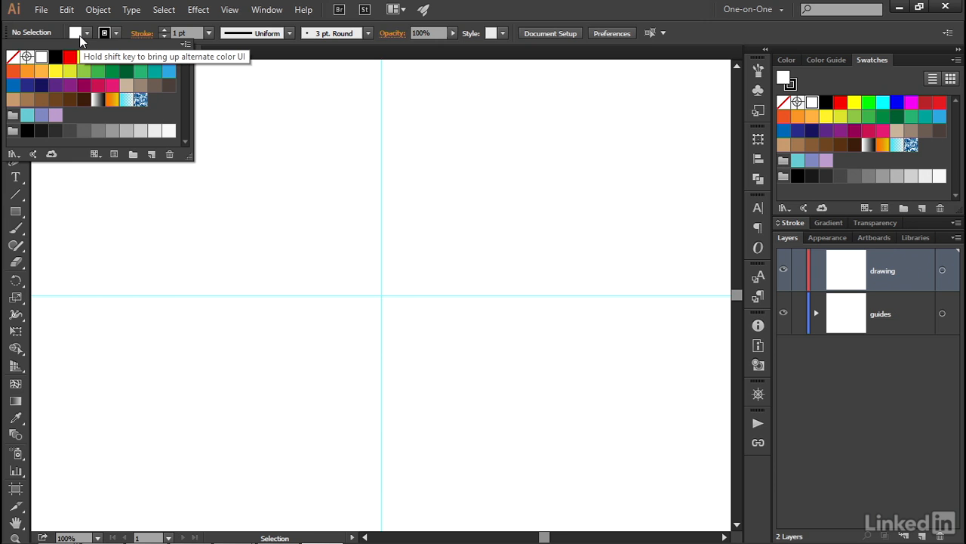
left_click(40, 72)
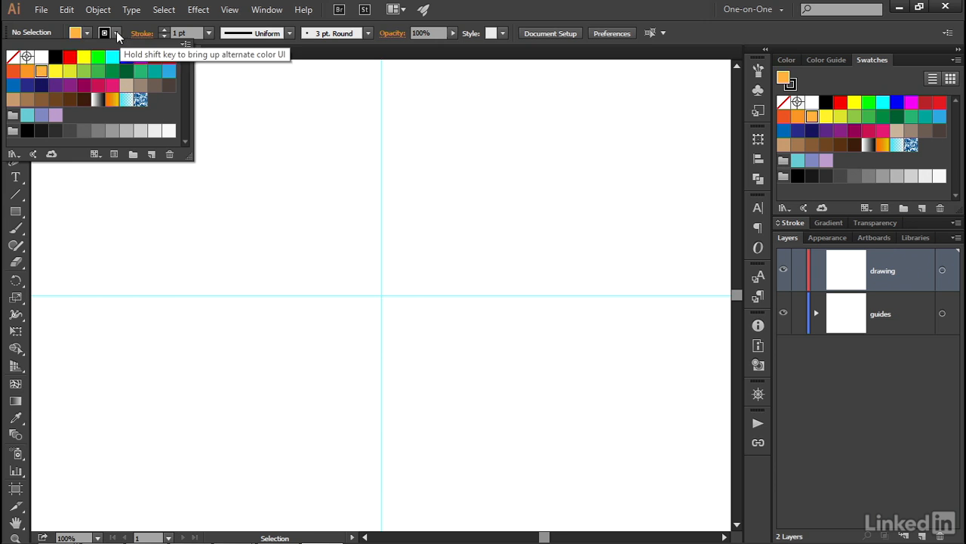
left_click(194, 33)
left_click_drag(194, 33, 166, 36)
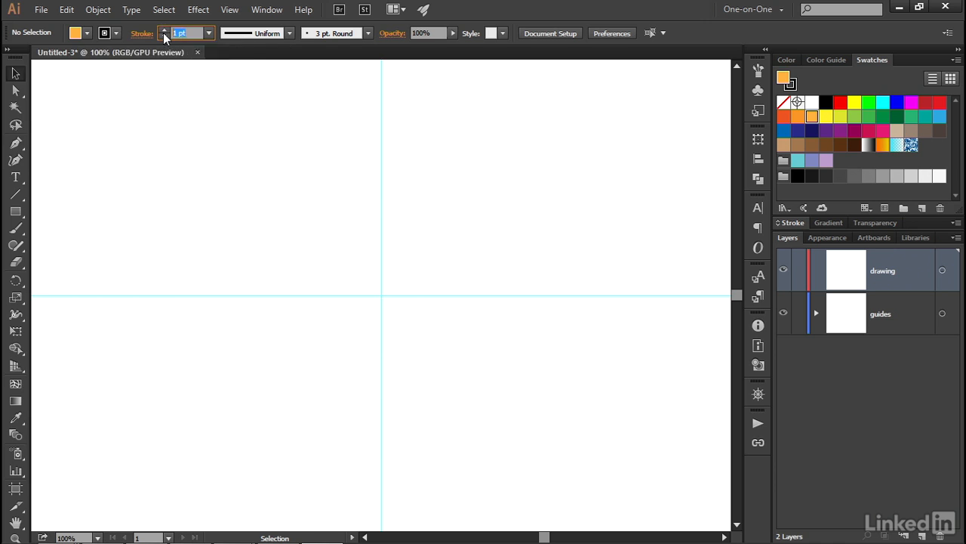
left_click(164, 33)
left_click(164, 33)
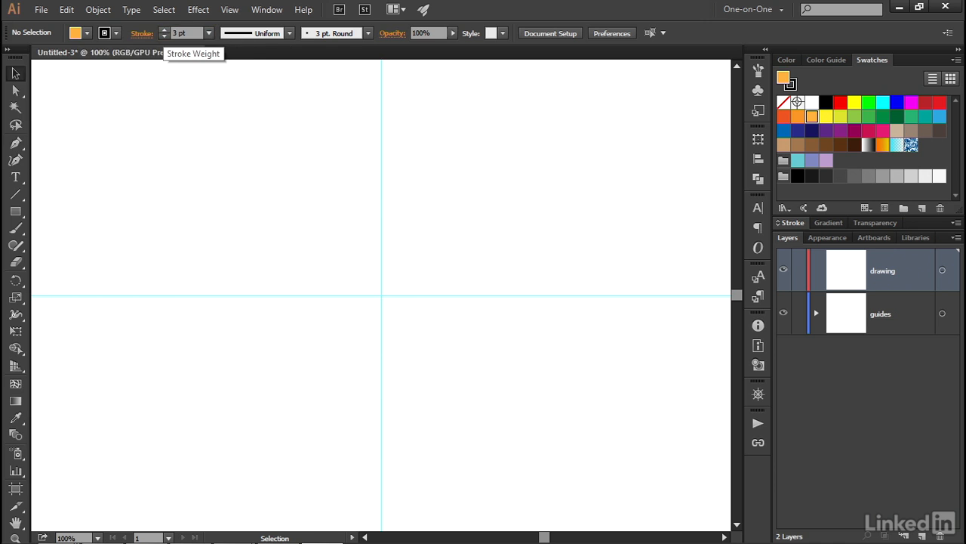
- Create a rectangle 100 pt wide and 100 pt high, centred on the intersection of the guides
left_click(16, 214)
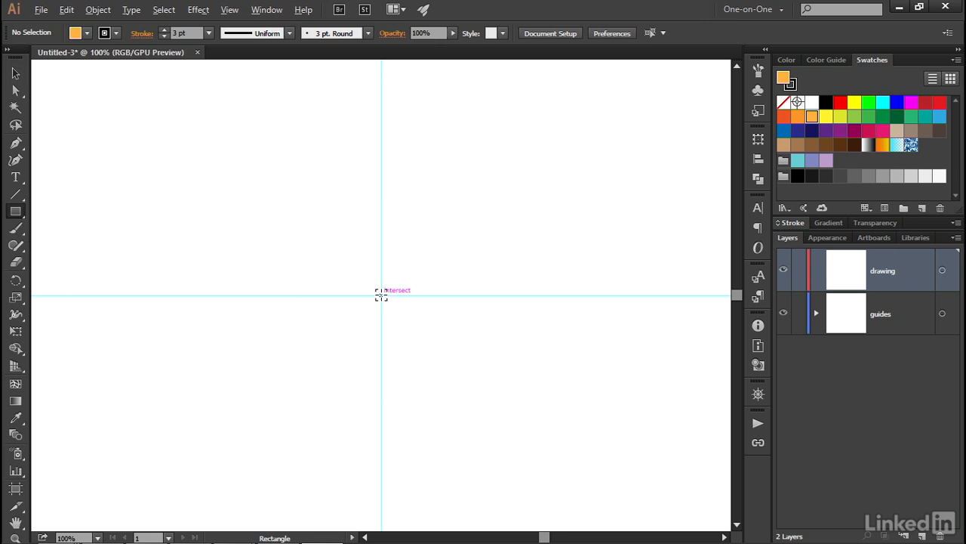
left_click(381, 295)
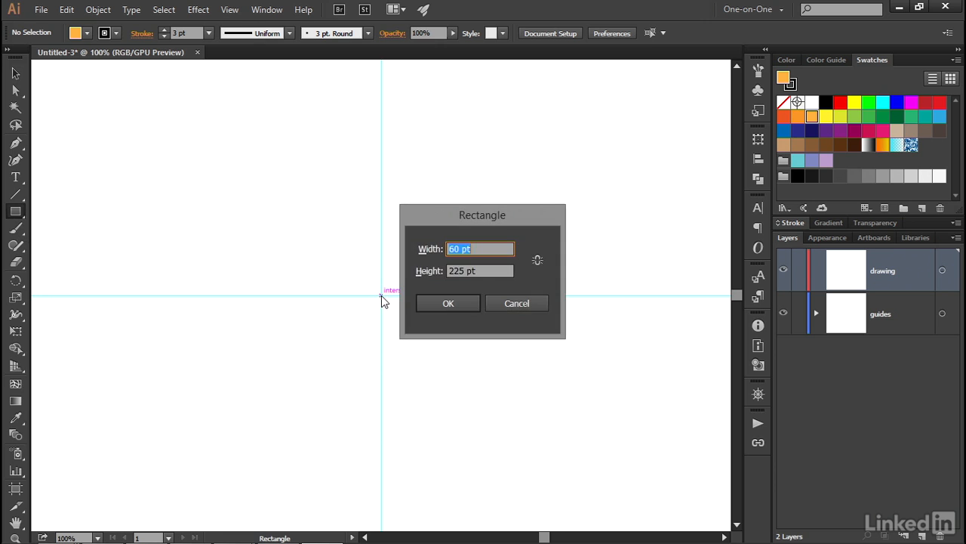
type("100")
key("Tab")
type("100")
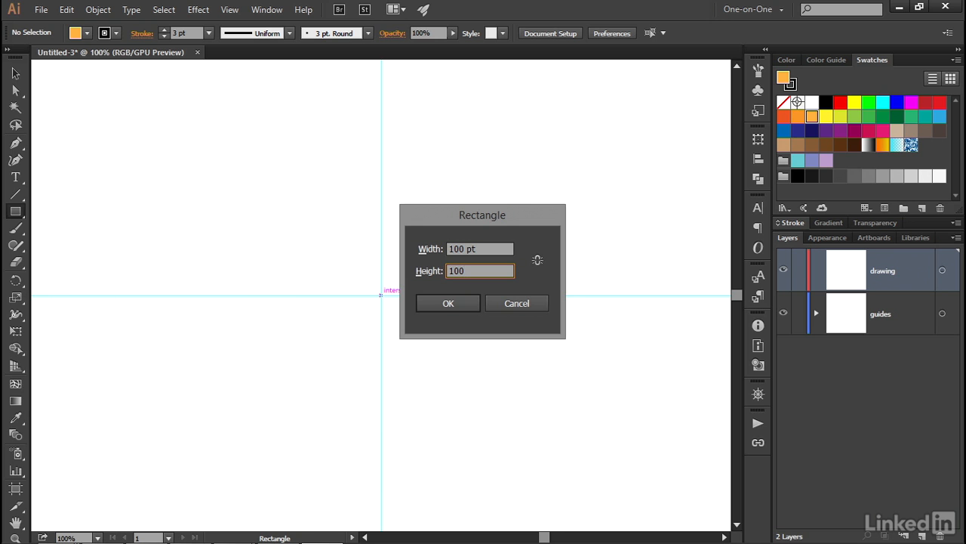
key("Tab")
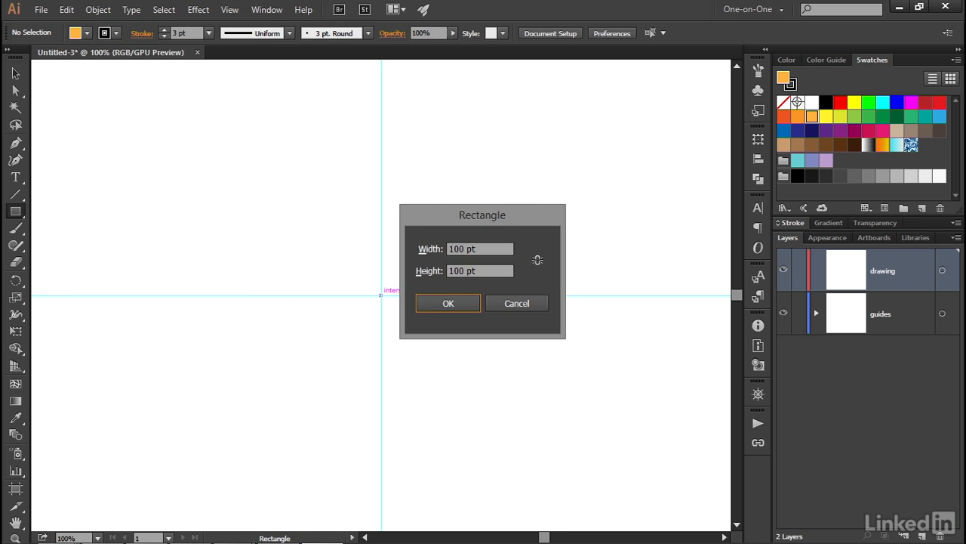
left_click(423, 303)
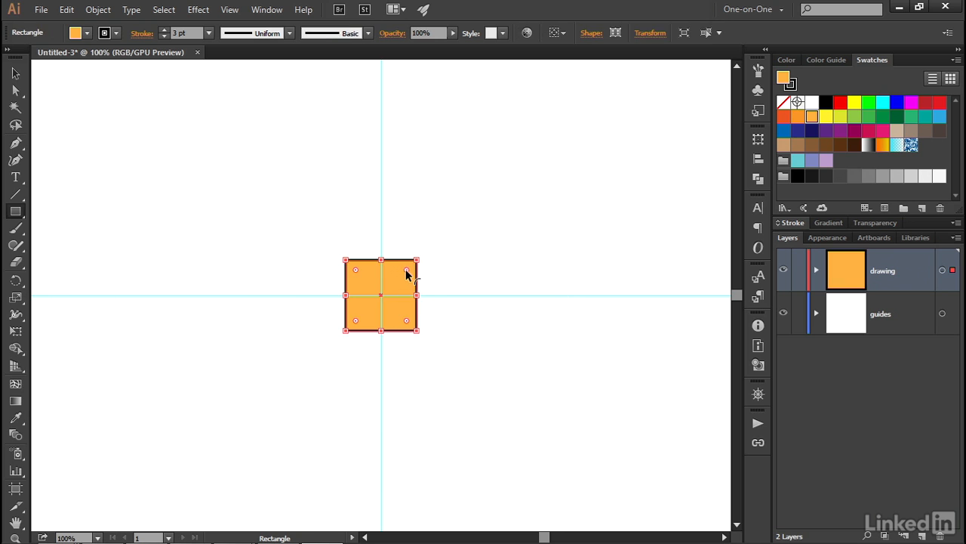
- Round all four corners of the square with a 20 pt radius in its rectangle properties
key("shift+F8")
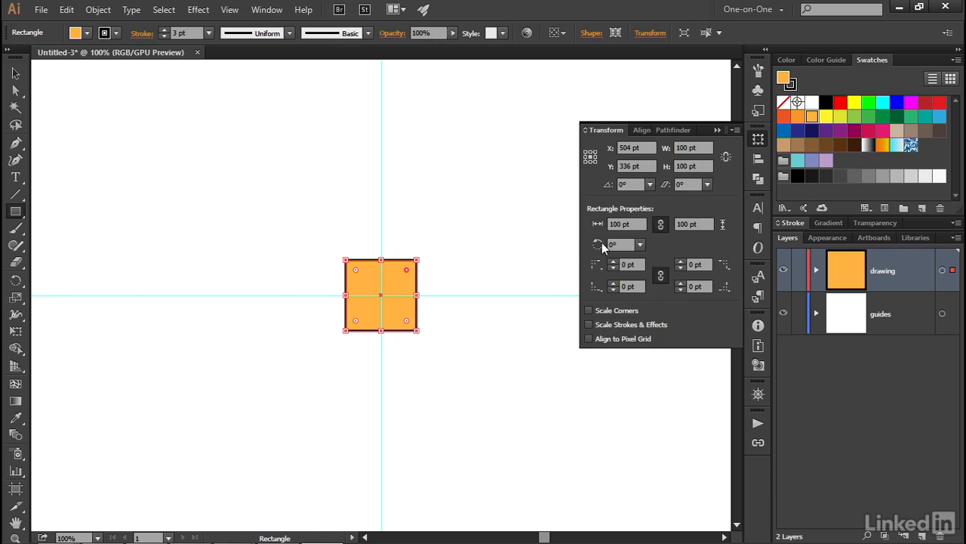
left_click(633, 263)
type("20")
key("Tab")
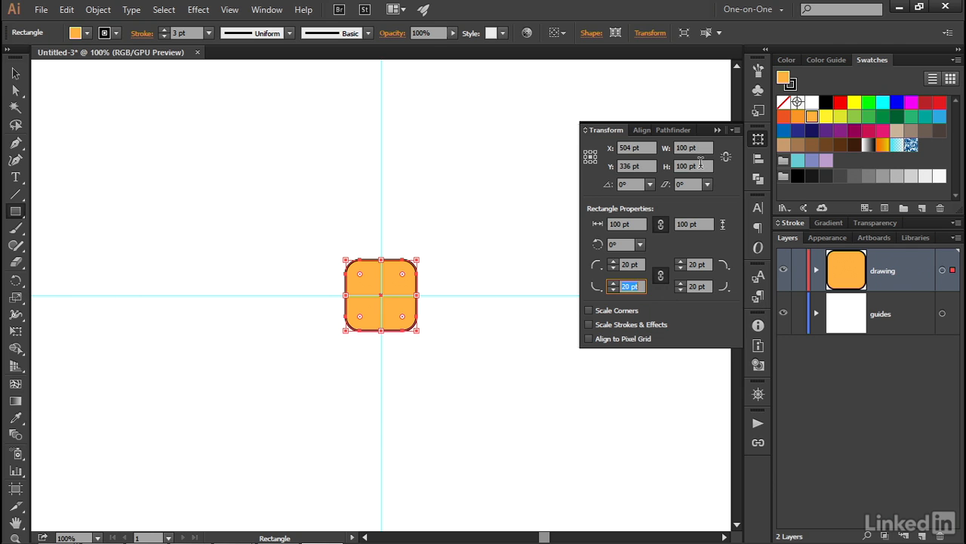
left_click(717, 130)
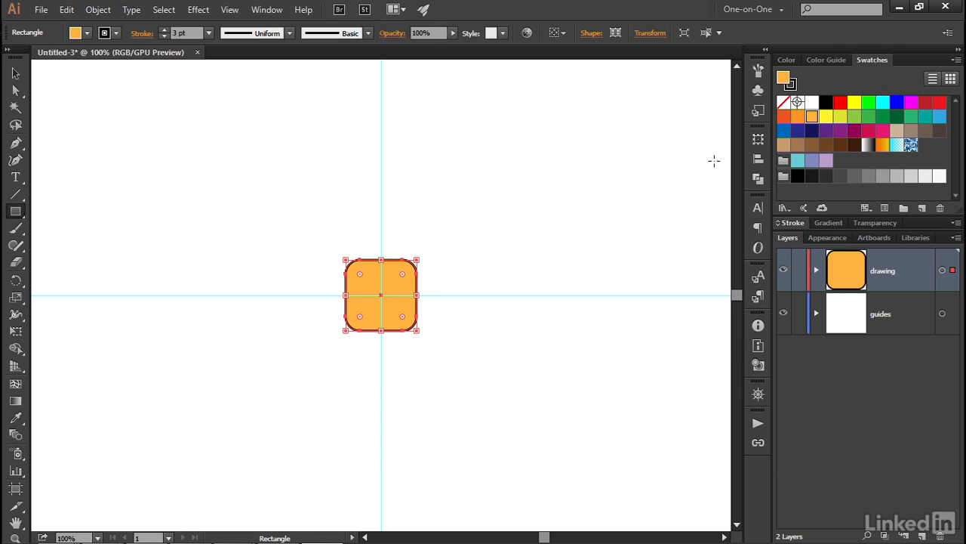
- Make a copy of the rounded square moved 200 pt horizontally and 0 pt vertically
key("v")
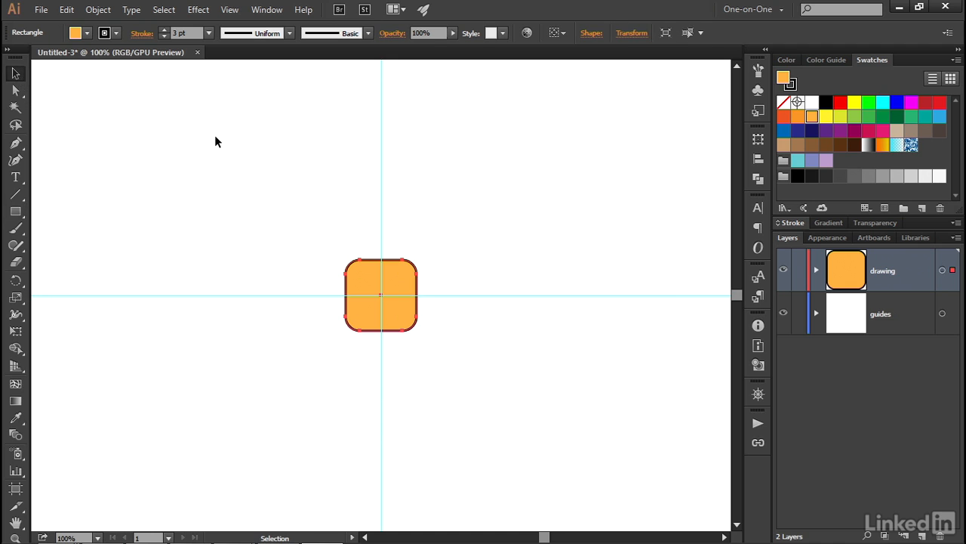
key("Return")
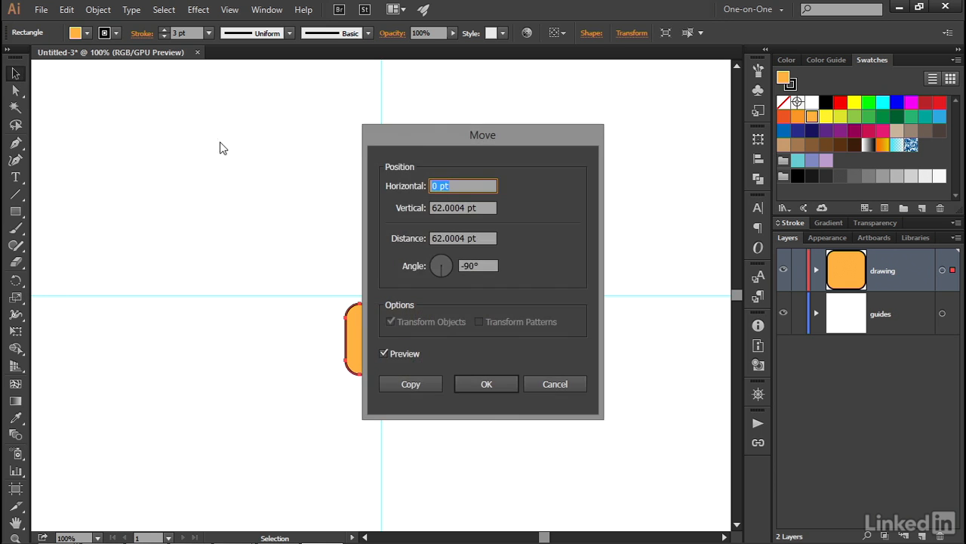
left_click_drag(418, 140, 662, 120)
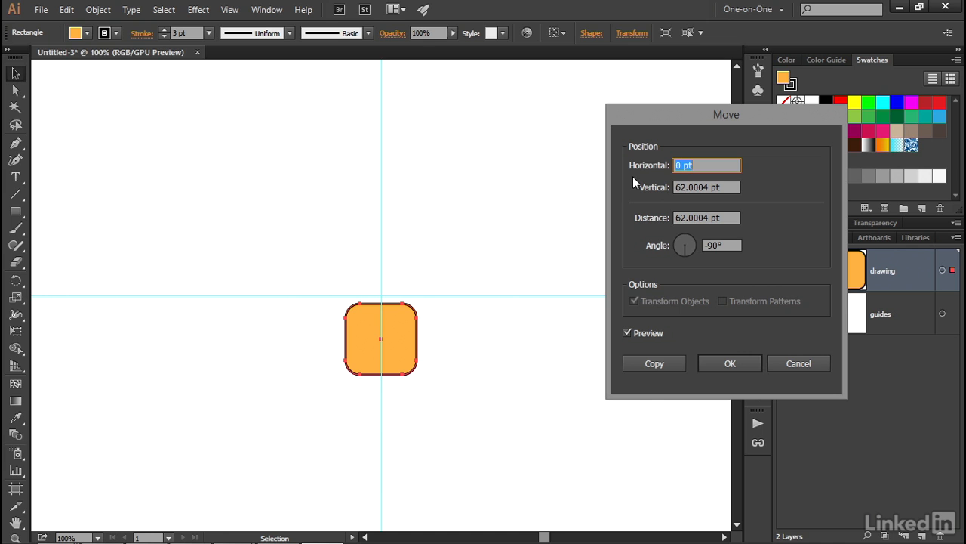
type("200")
key("Tab")
type("0")
key("Tab")
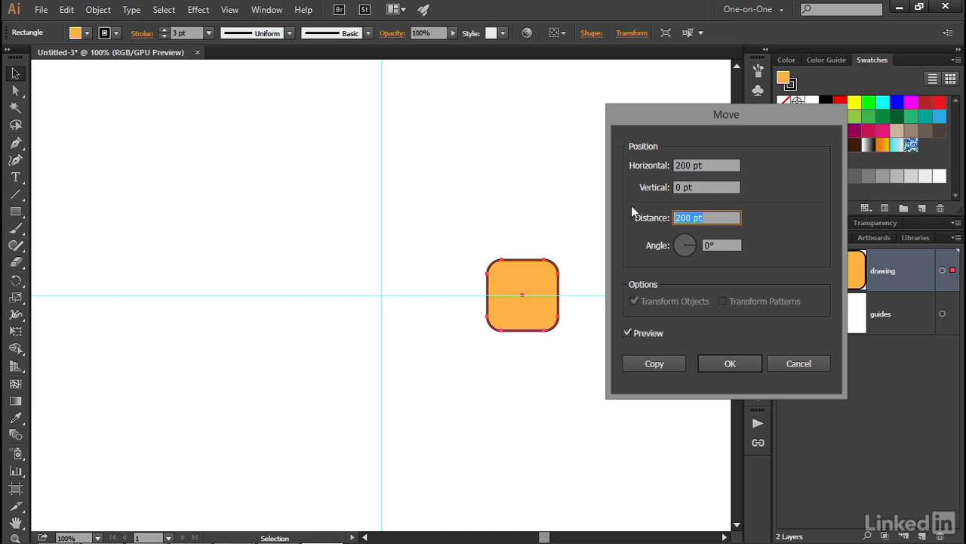
left_click(634, 364)
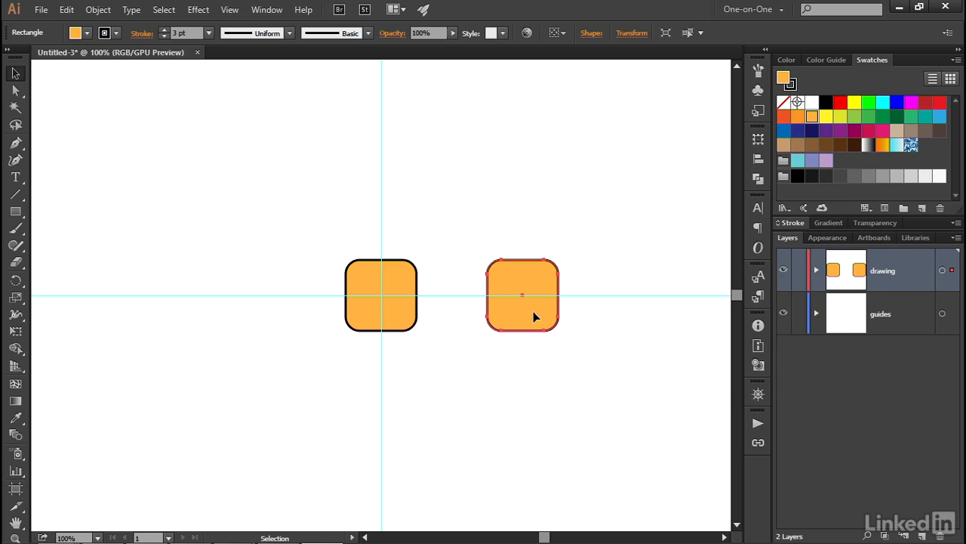
- Move the original rounded square at the guide intersection by -200 pt horizontally
left_click(402, 317)
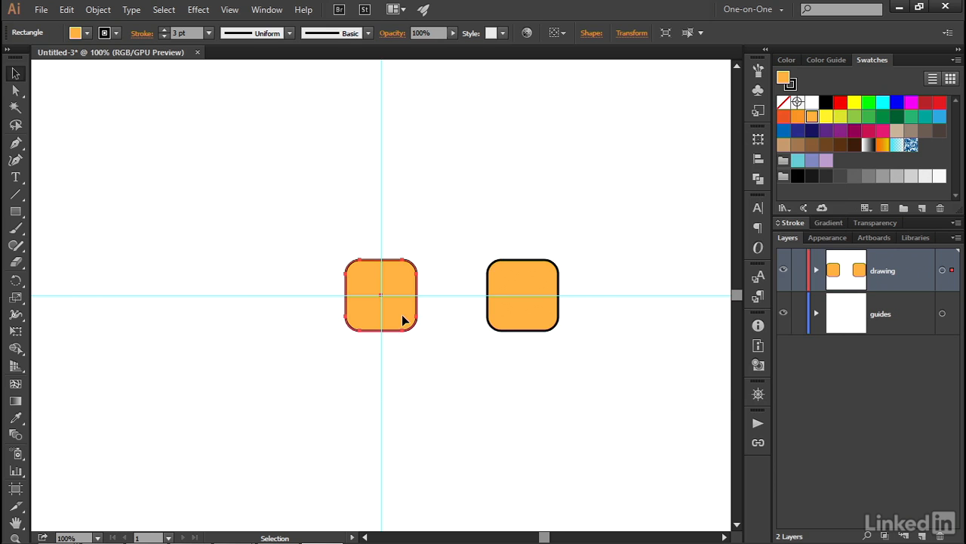
key("Return")
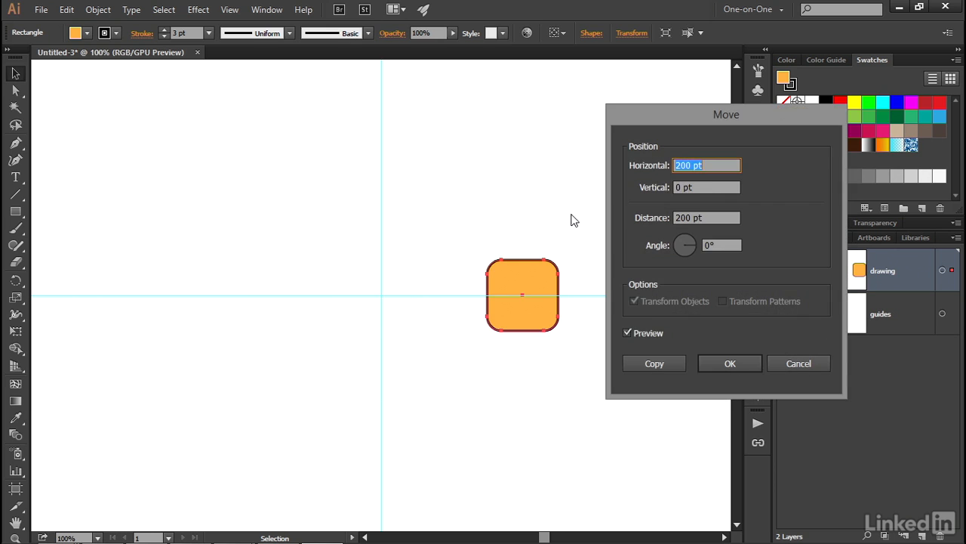
left_click(677, 166)
type("-")
key("Tab")
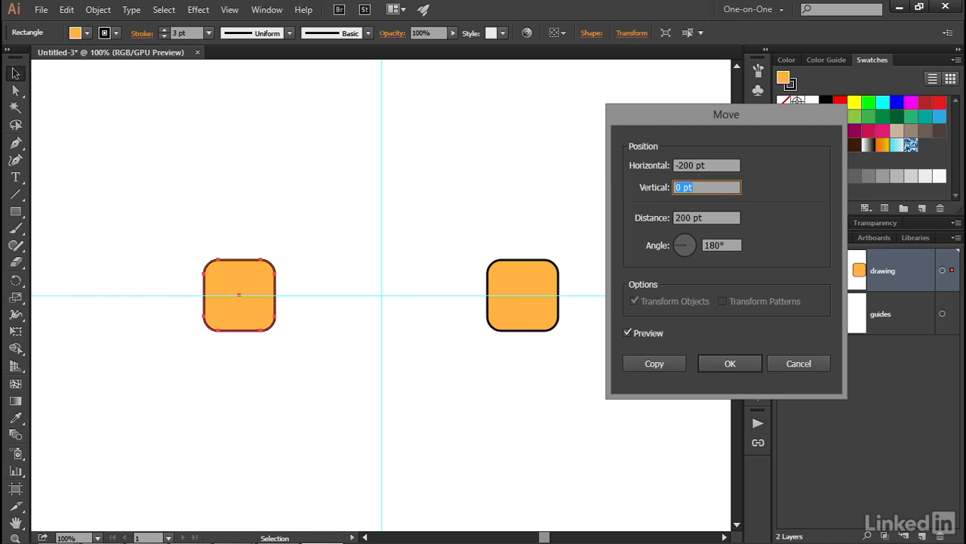
left_click(730, 364)
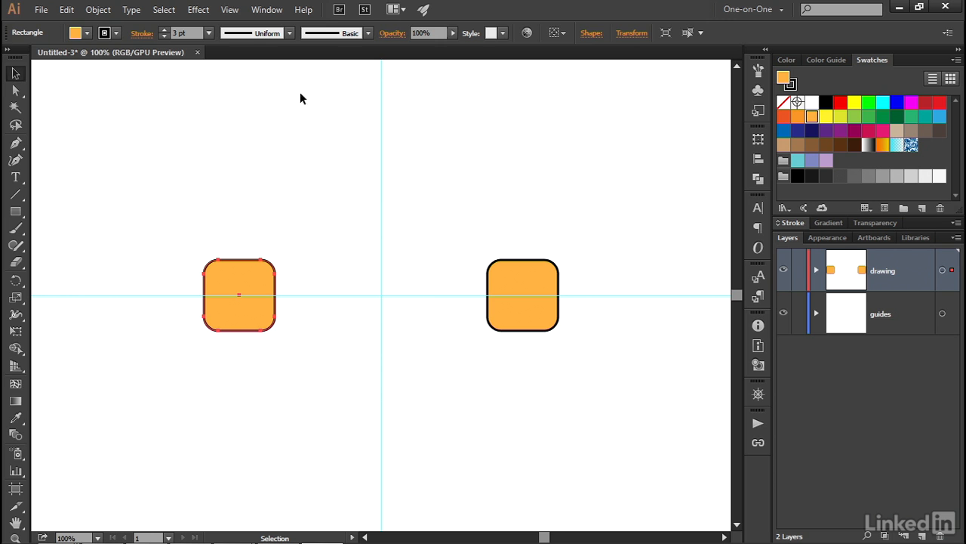
- Show the appearance attributes of the selected left square
left_click(272, 10)
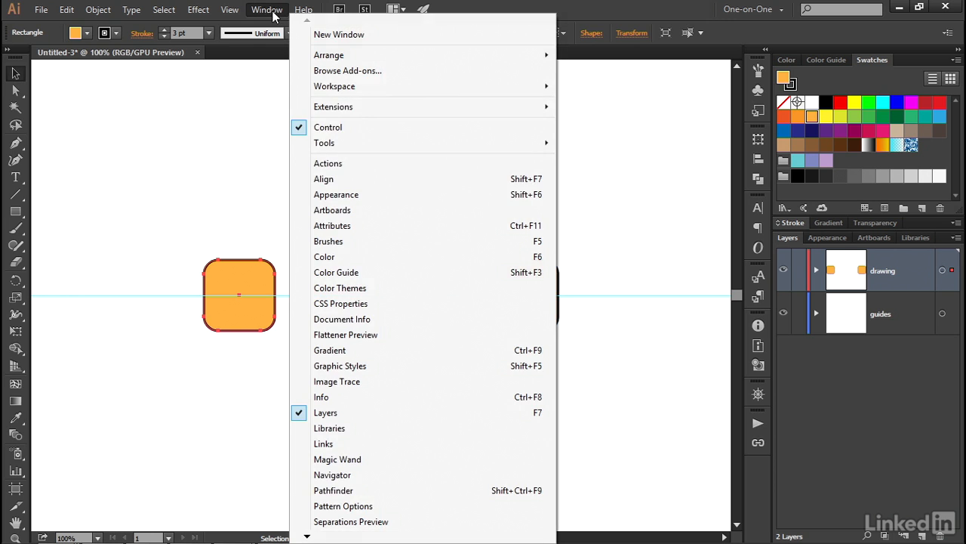
left_click(379, 195)
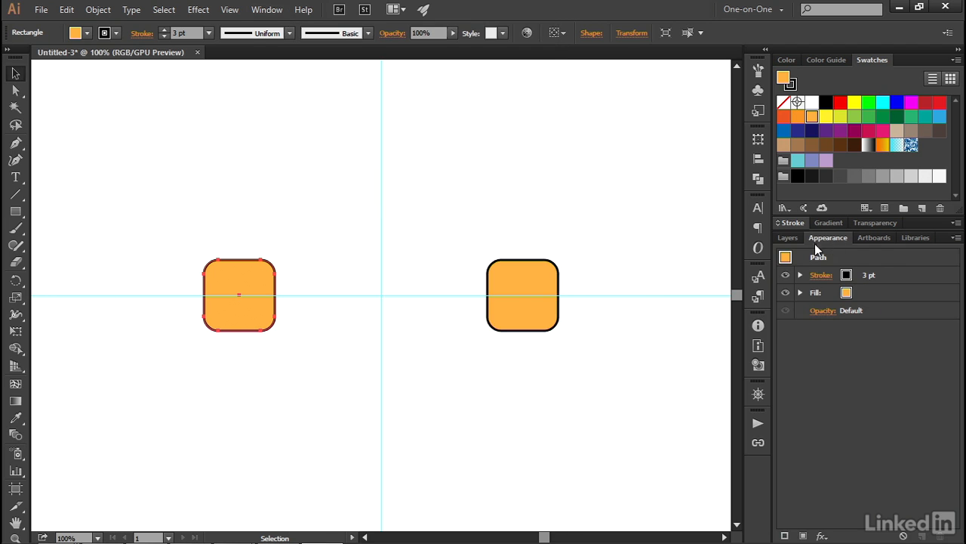
left_click(822, 535)
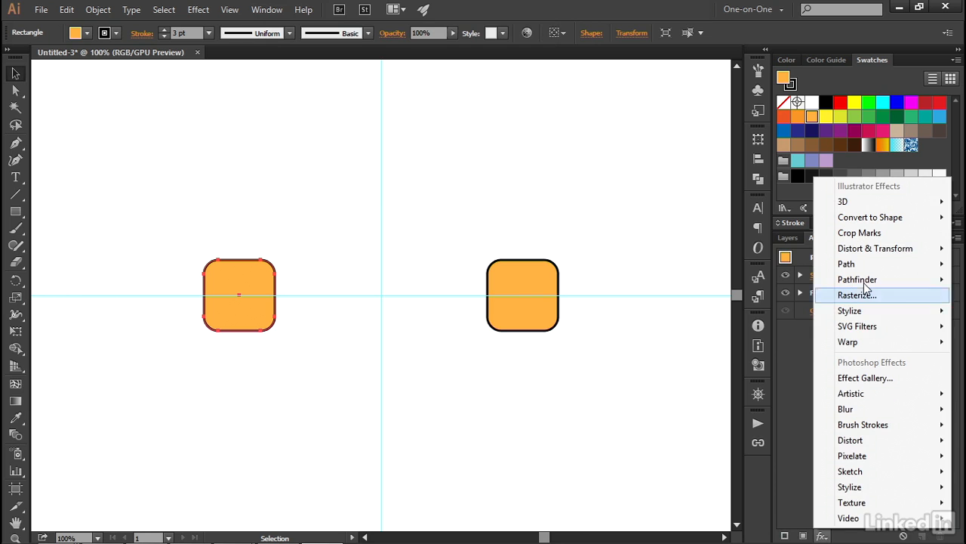
mouse_move(841, 253)
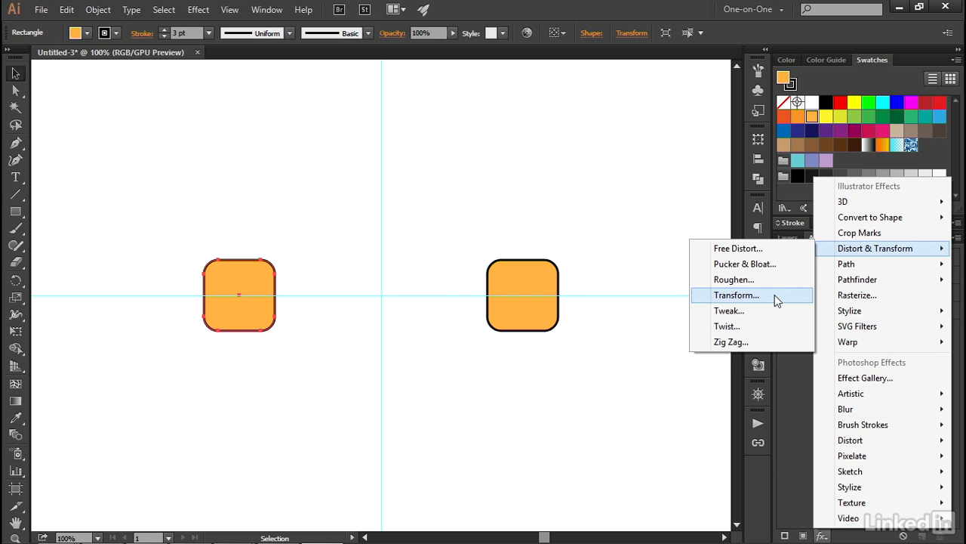
key("Escape")
key("Escape")
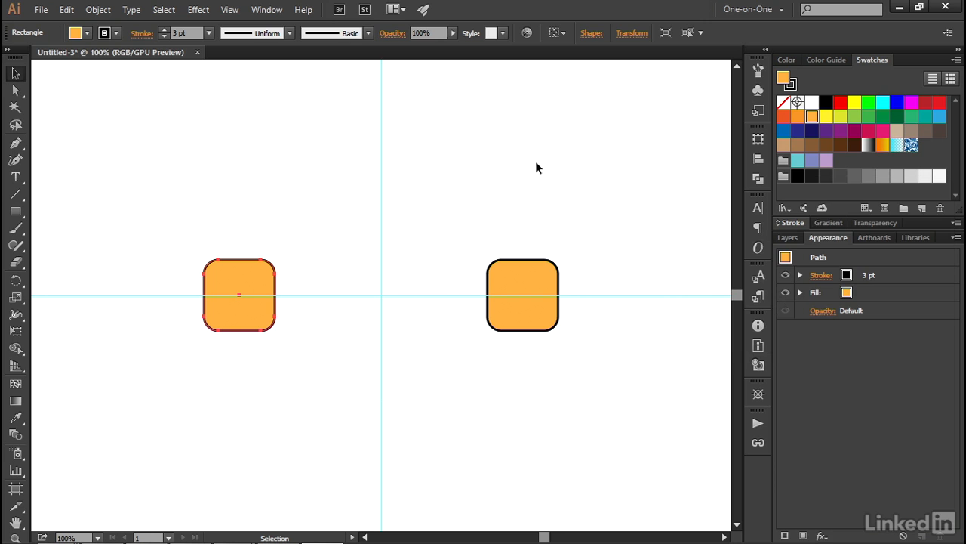
- Apply a Transform effect to the left square with 300% horizontal and vertical scale, Preview on and Scale Strokes & Effects enabled
left_click(198, 10)
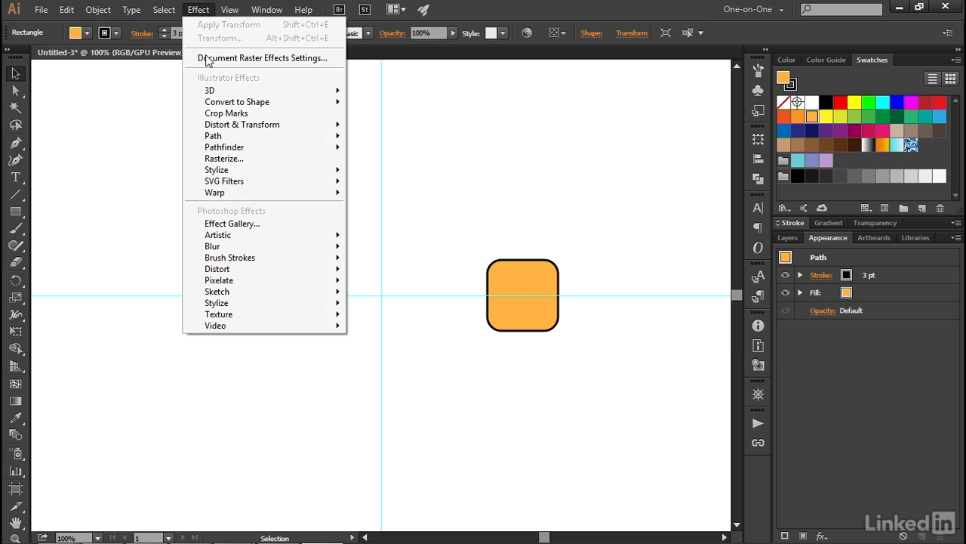
mouse_move(283, 130)
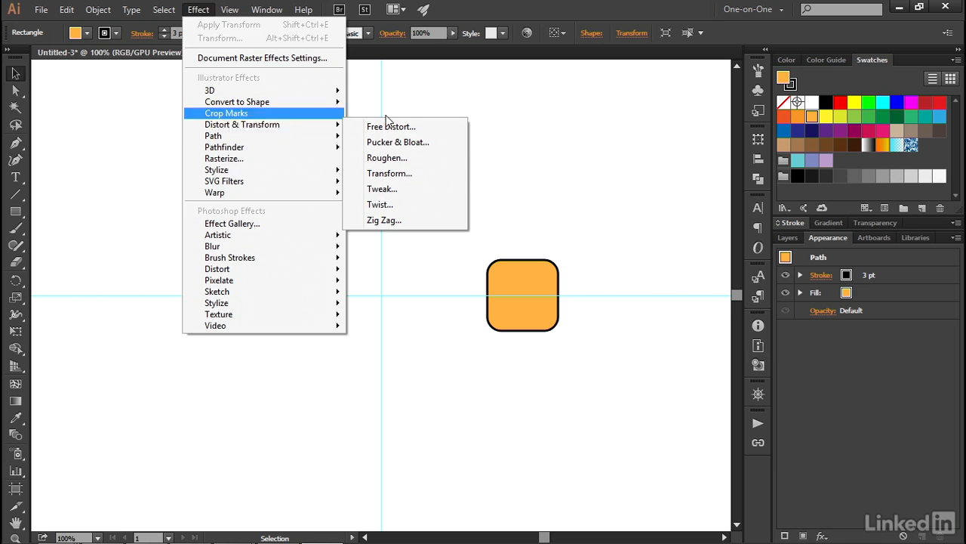
left_click(425, 173)
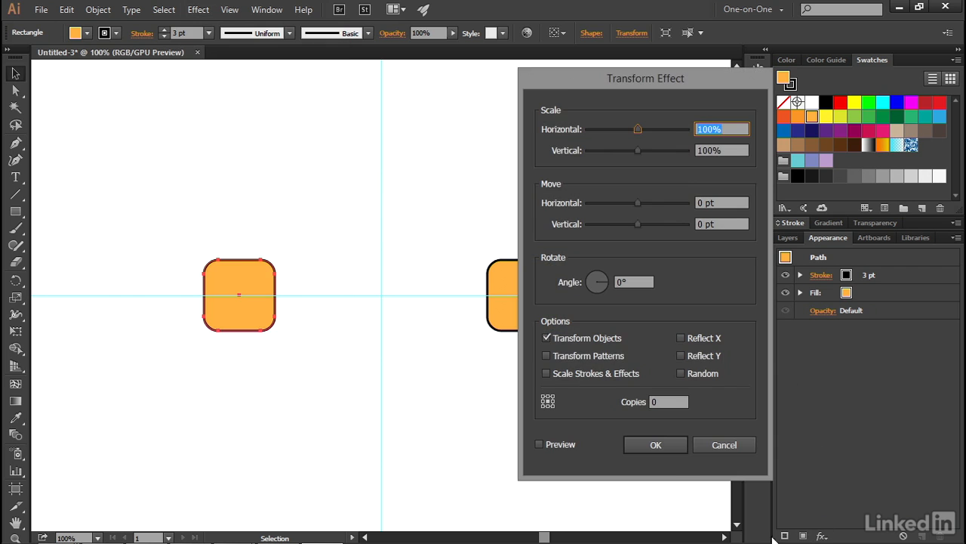
type("300")
key("Tab")
type("300")
key("Tab")
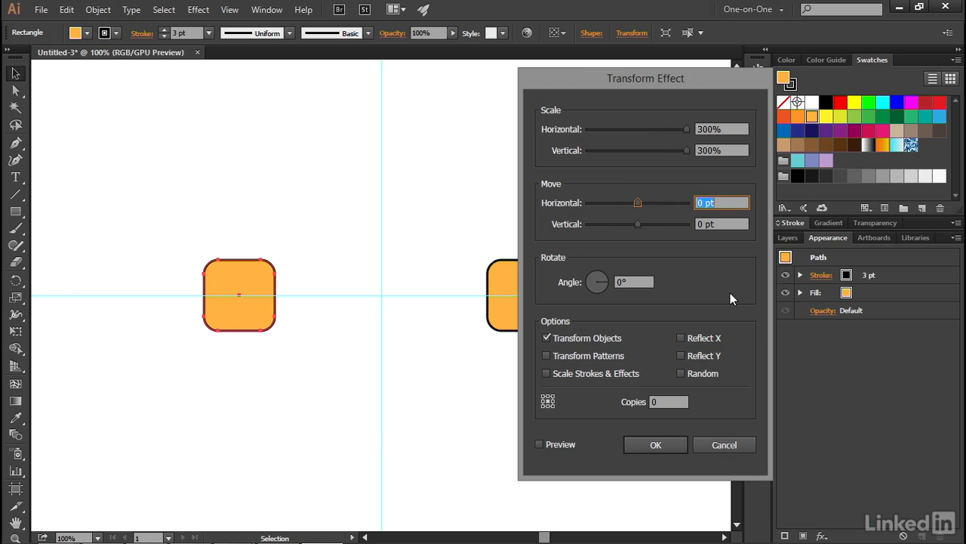
left_click(538, 444)
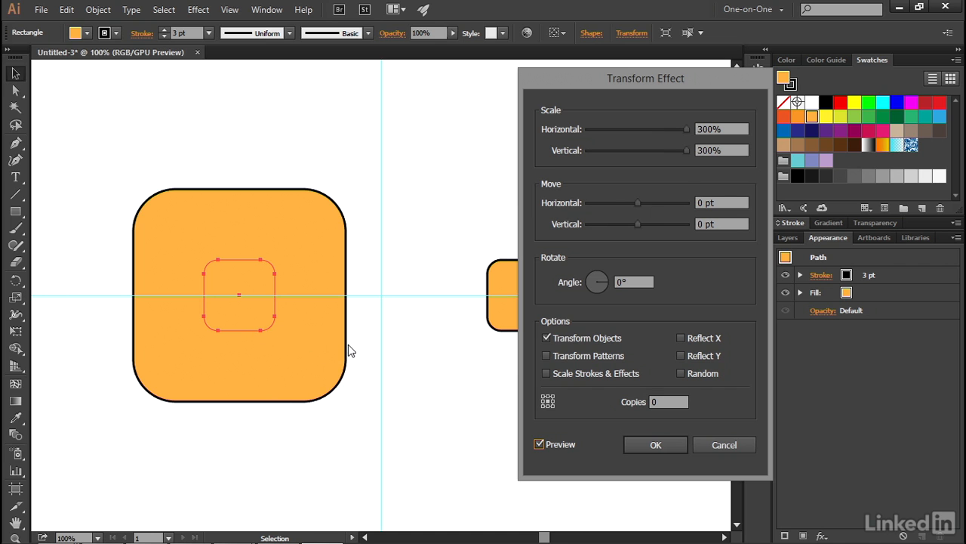
left_click(546, 374)
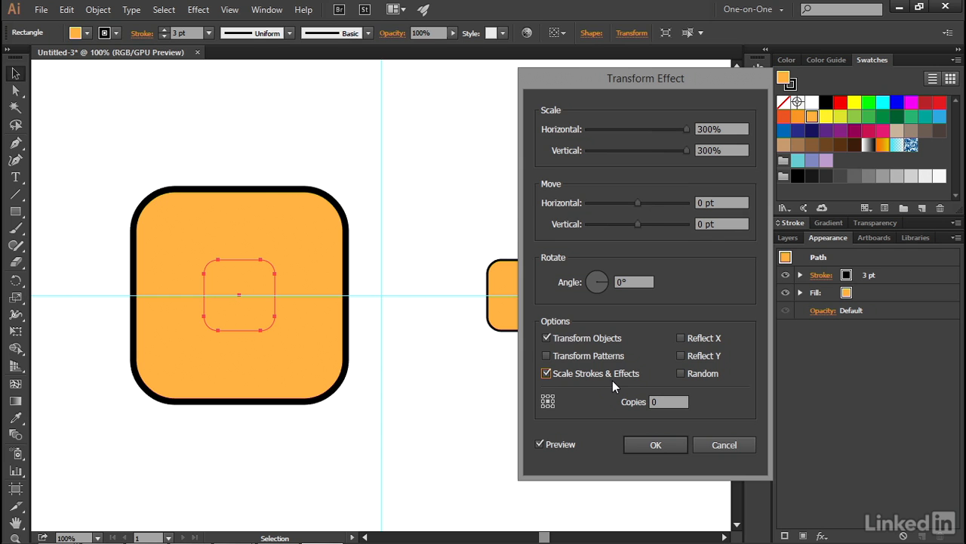
left_click(640, 443)
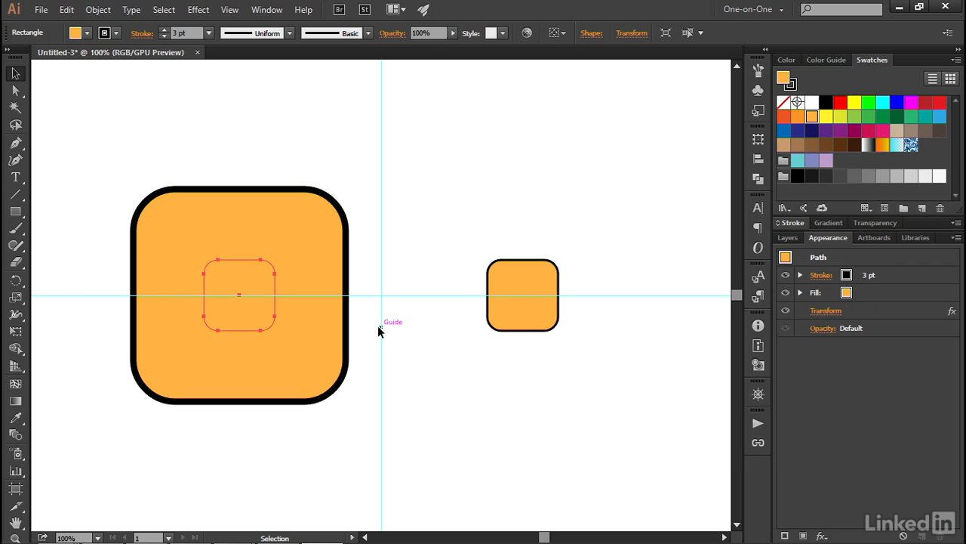
- Select the small rounded square to the right of the vertical guide and activate the Scale tool
left_click(507, 327)
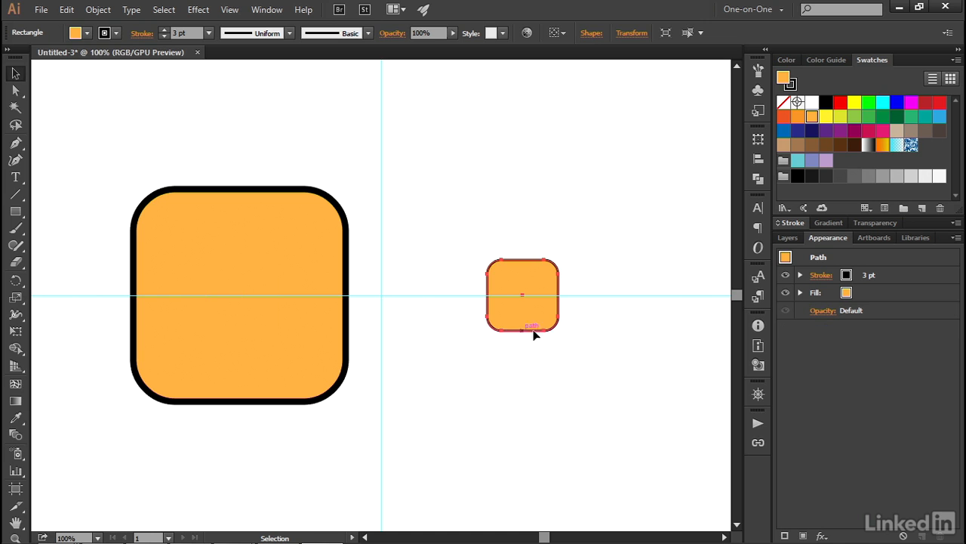
left_click(16, 299)
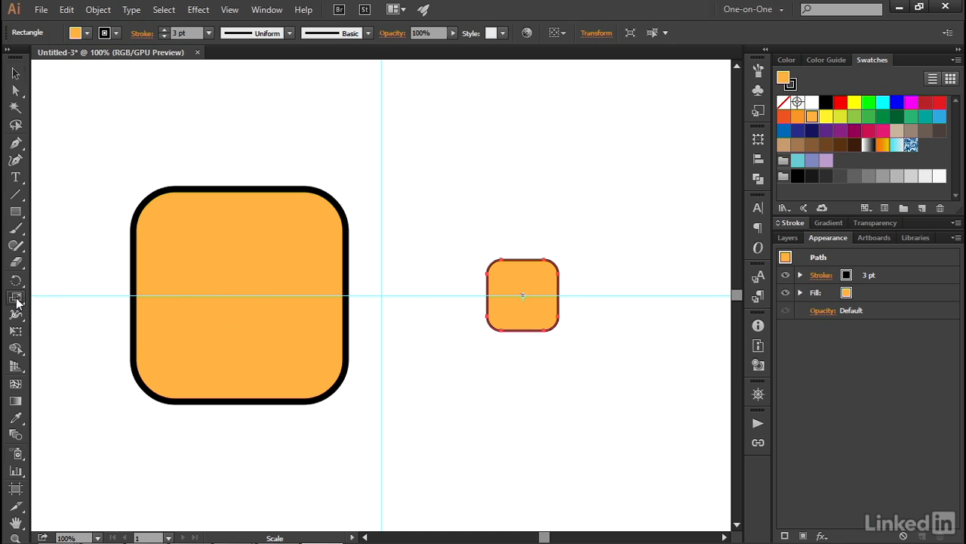
left_click(18, 76)
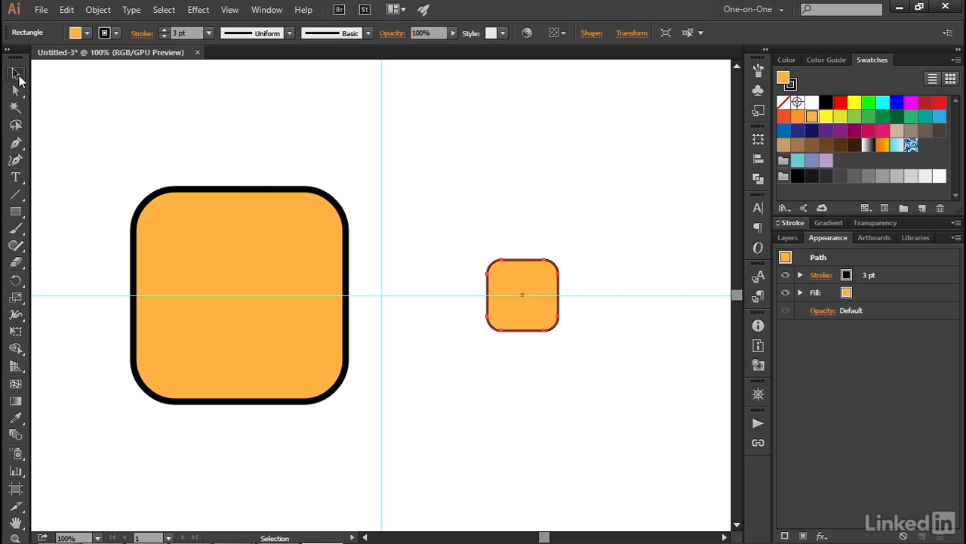
double_click(16, 76)
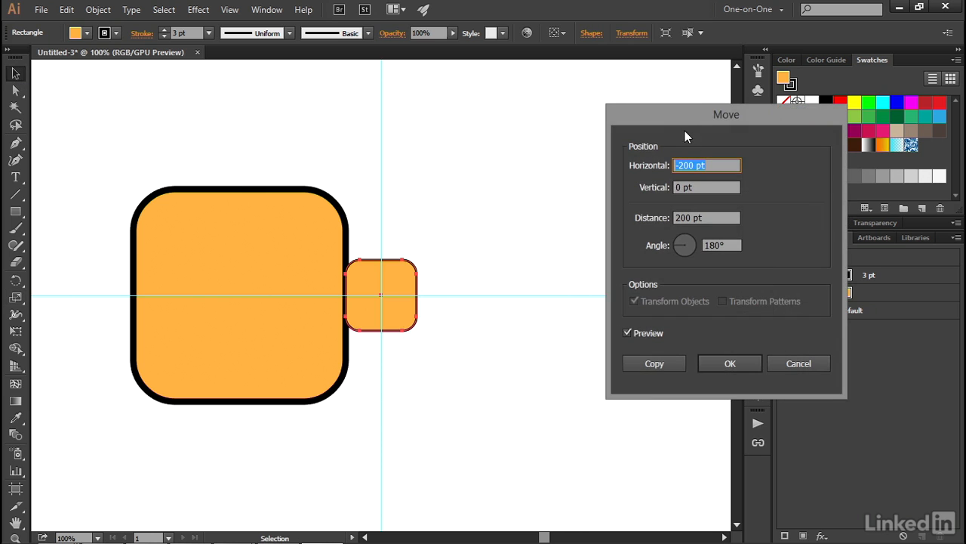
left_click(785, 363)
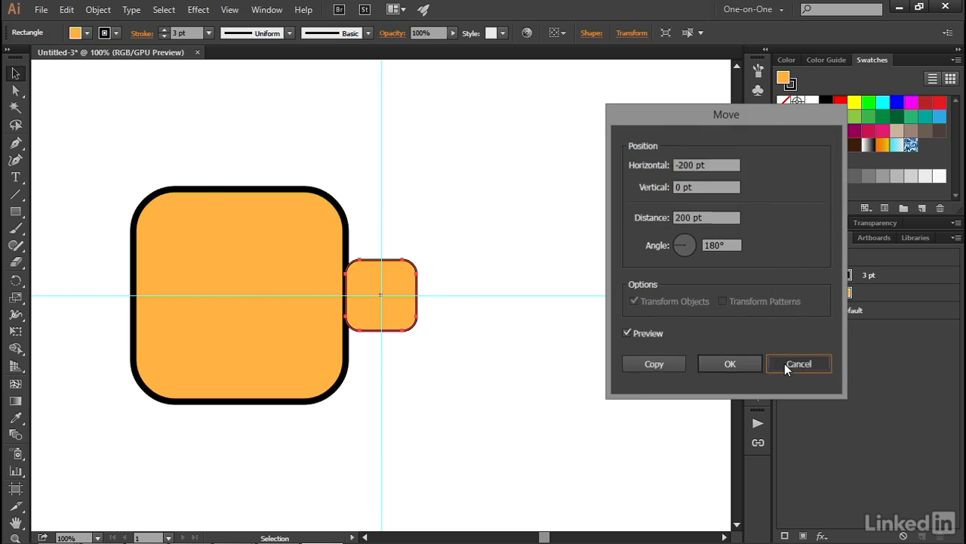
- Scale the right square uniformly by 300% with Scale Corners and Scale Strokes & Effects enabled
left_click(19, 301)
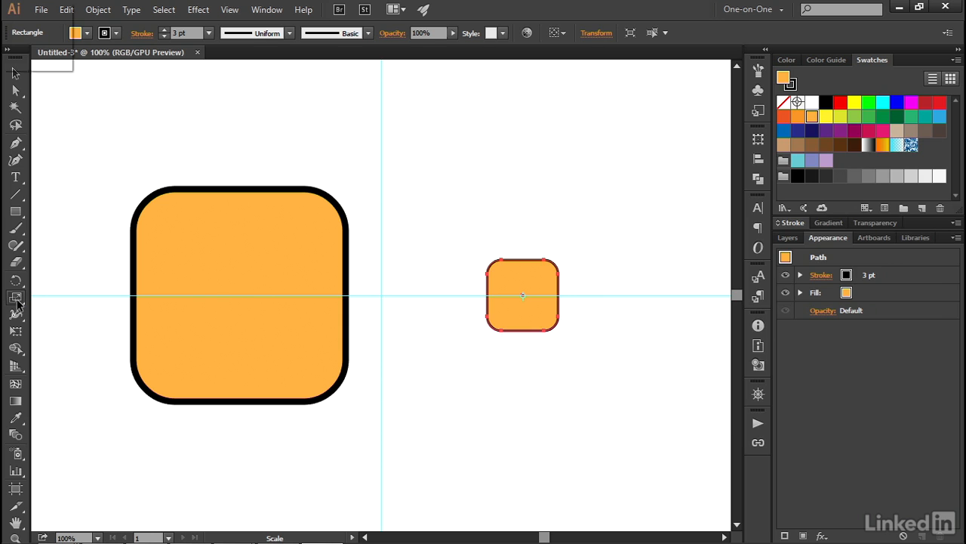
double_click(15, 298)
left_click_drag(716, 142, 641, 112)
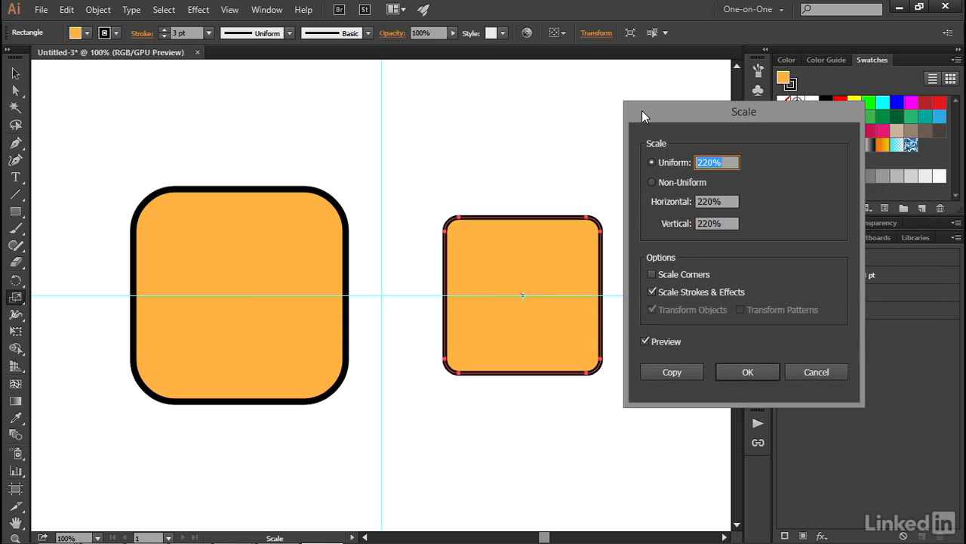
type("300")
key("Tab")
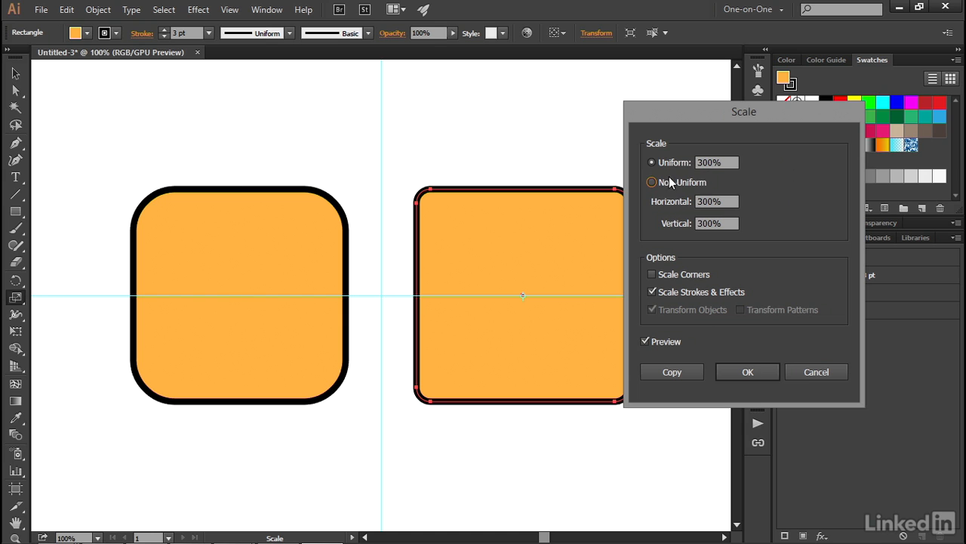
left_click_drag(653, 118, 695, 113)
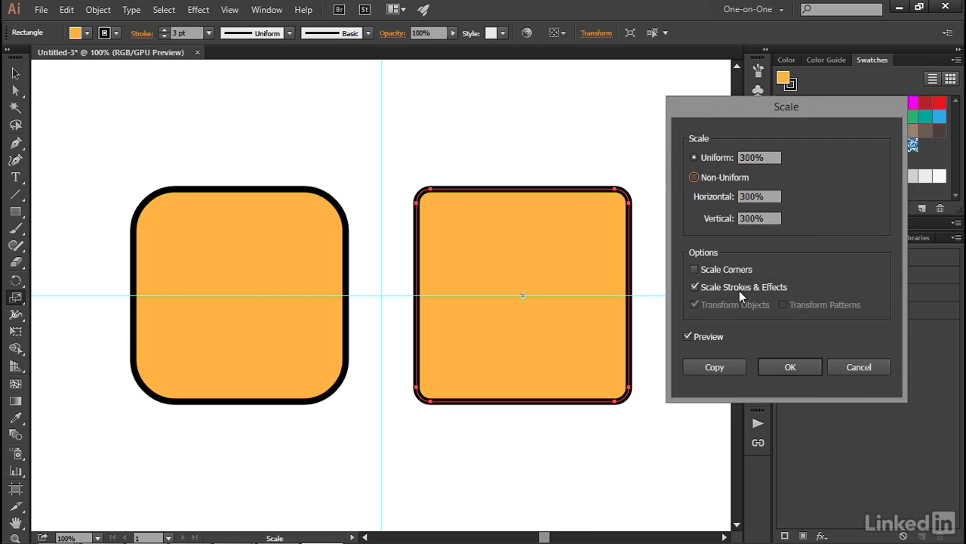
left_click(695, 288)
left_click(695, 287)
left_click(693, 271)
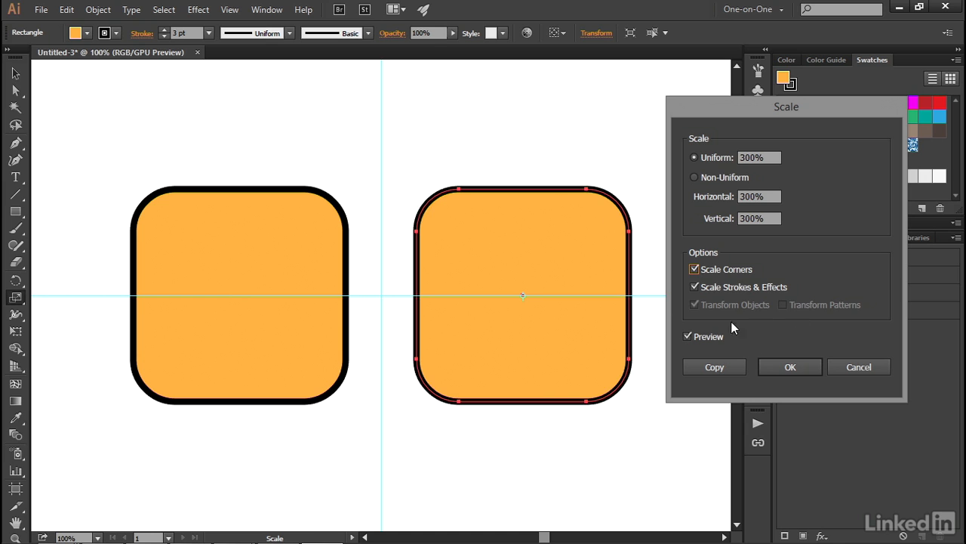
left_click(776, 370)
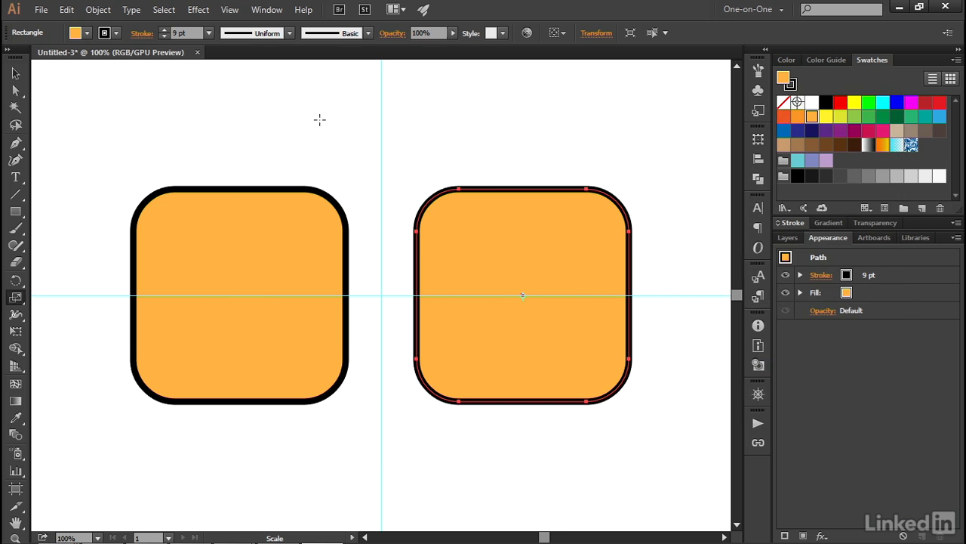
- Examine the underlying paths of both squares in Outline mode and return to the preview display
left_click(230, 10)
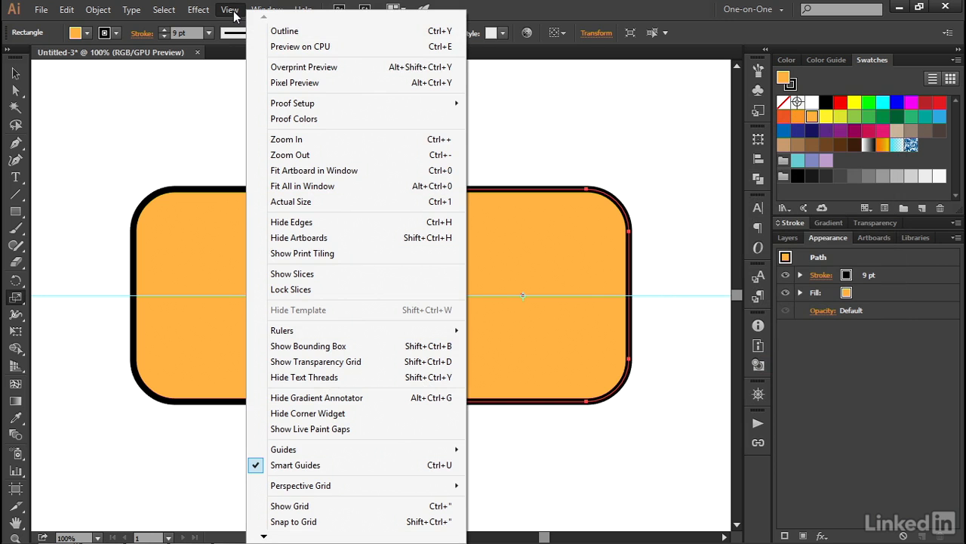
left_click(334, 31)
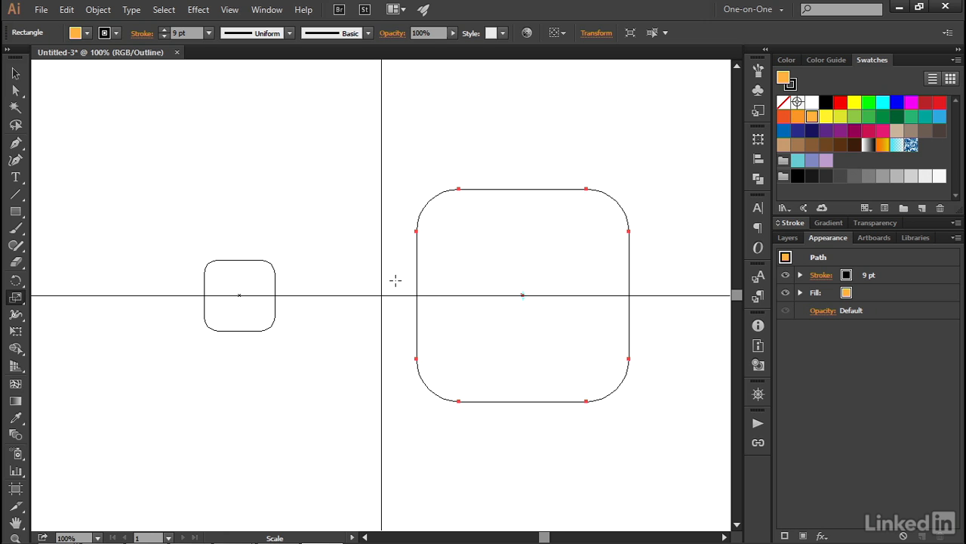
key("ctrl+y")
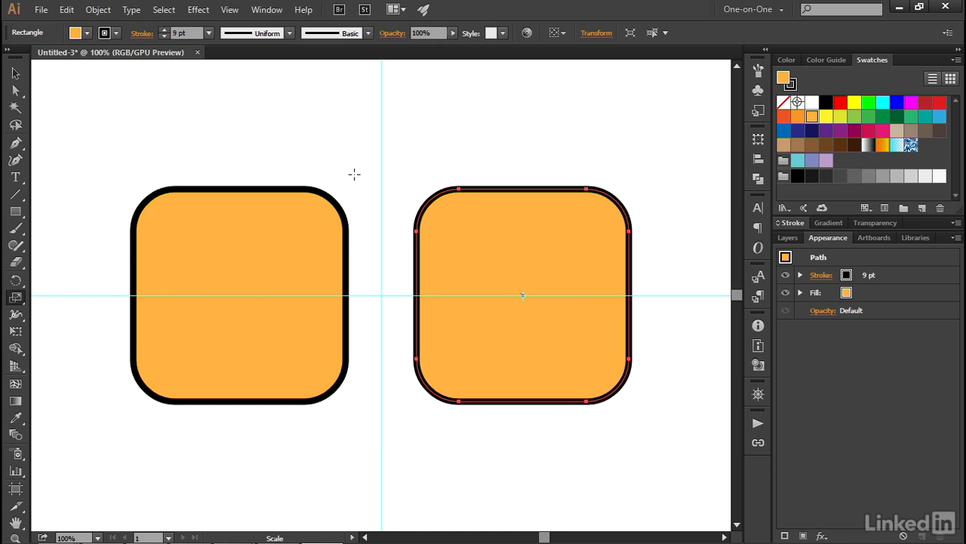
- Edit the left square's Transform effect to 200% horizontal and vertical scale with Preview on
key("v")
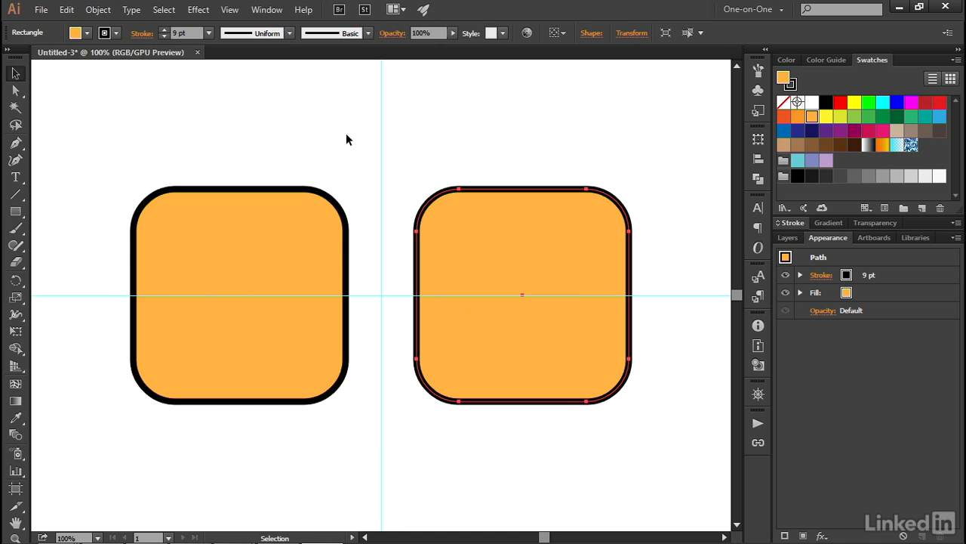
left_click(315, 194)
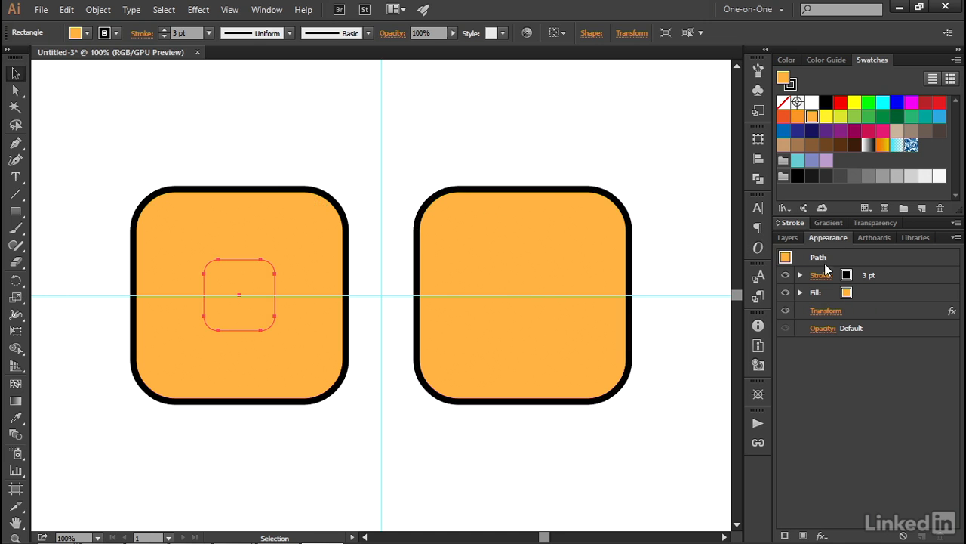
left_click(827, 311)
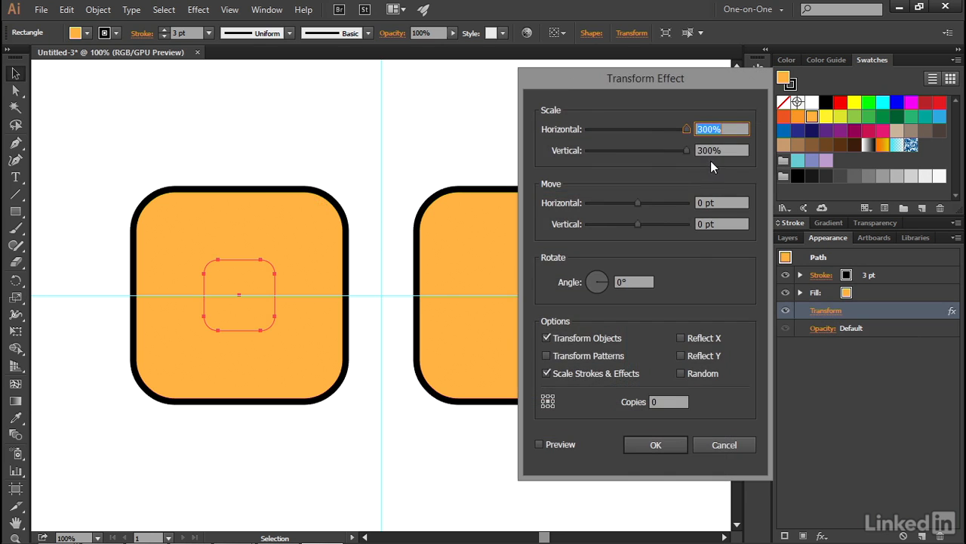
left_click(563, 444)
left_click(689, 131)
type("200")
key("Tab")
type("200")
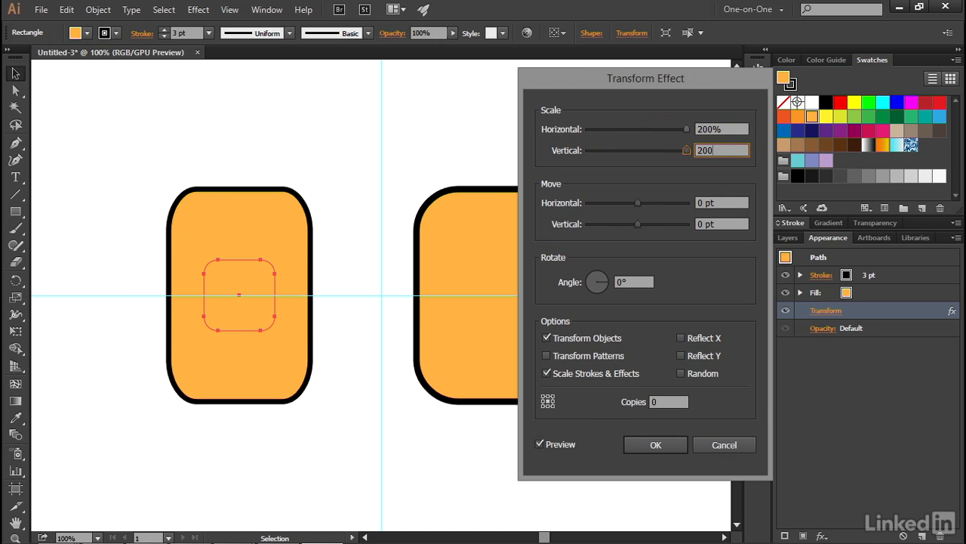
key("Tab")
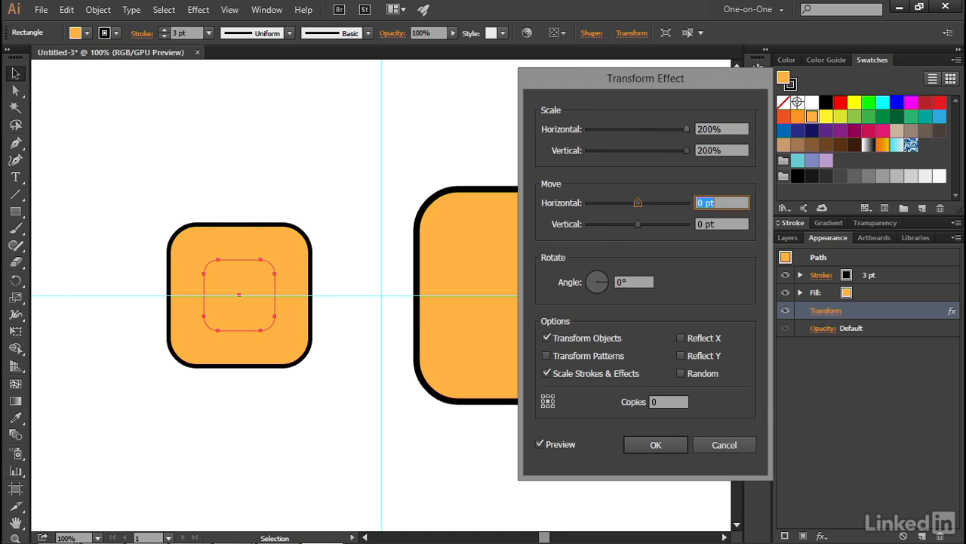
left_click(635, 449)
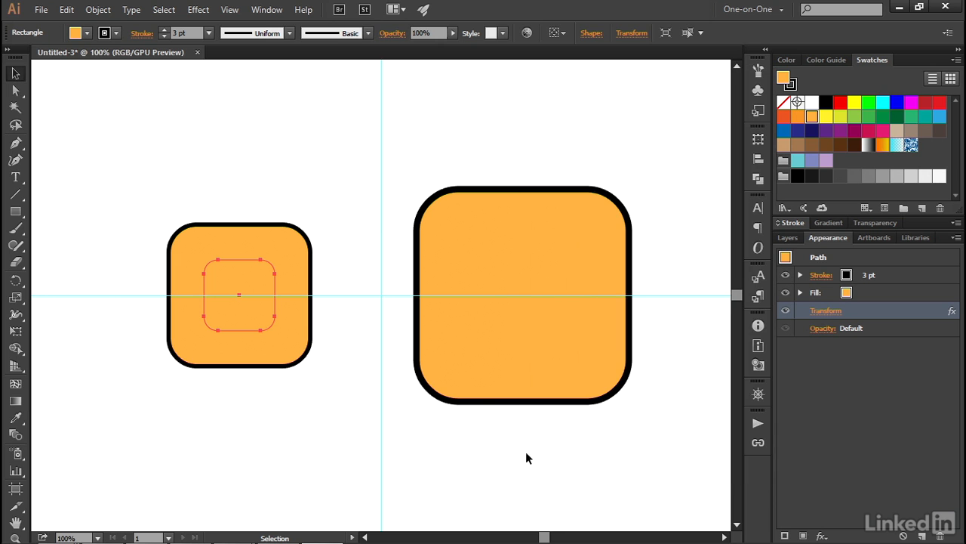
- Select the enlarged rounded square on the right side of the artwork
left_click(480, 402)
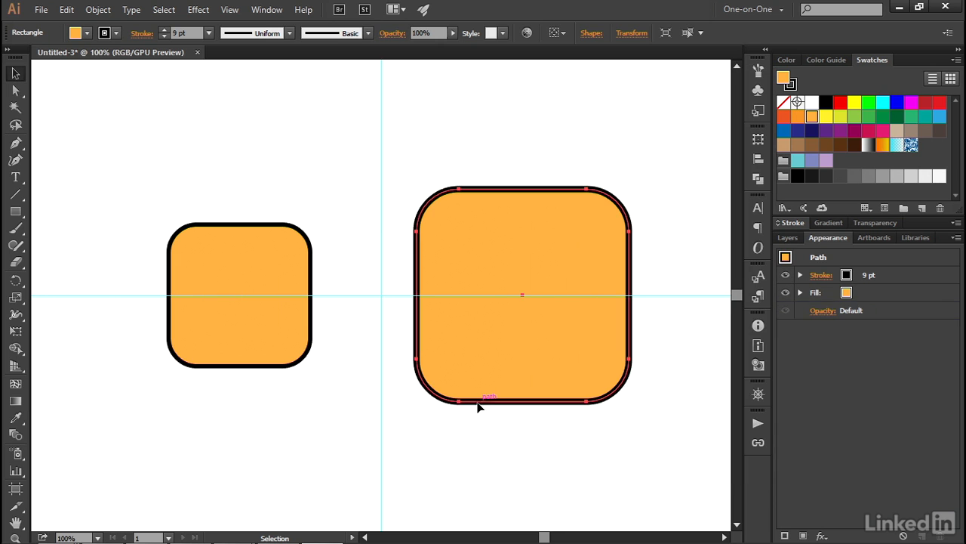